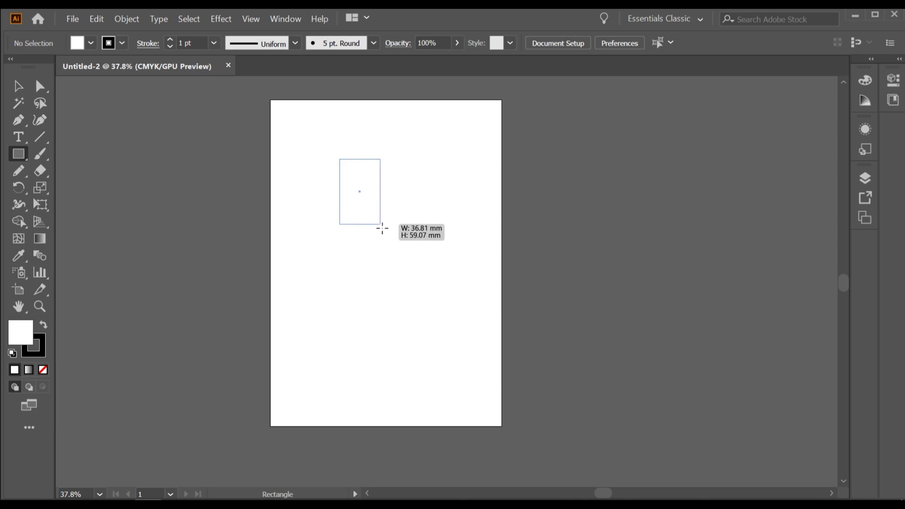
Give the drawn rectangle no fill and set its stroke weight to 4 pt
{"action": "key", "text": "ctrl+space"}
{"action": "left_click_drag", "start_coordinate": [386, 185], "coordinate": [448, 285]}
{"action": "key", "text": "v"}
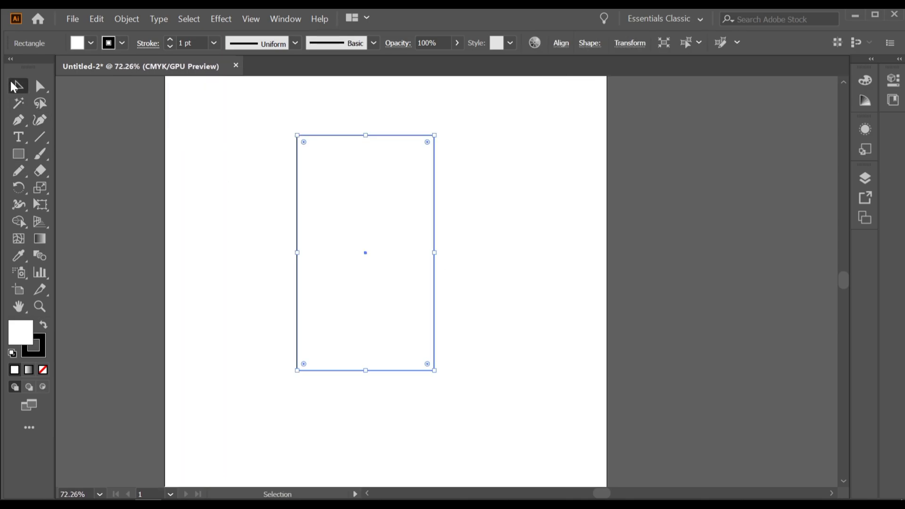
{"action": "left_click", "coordinate": [91, 43]}
{"action": "left_click", "coordinate": [10, 67]}
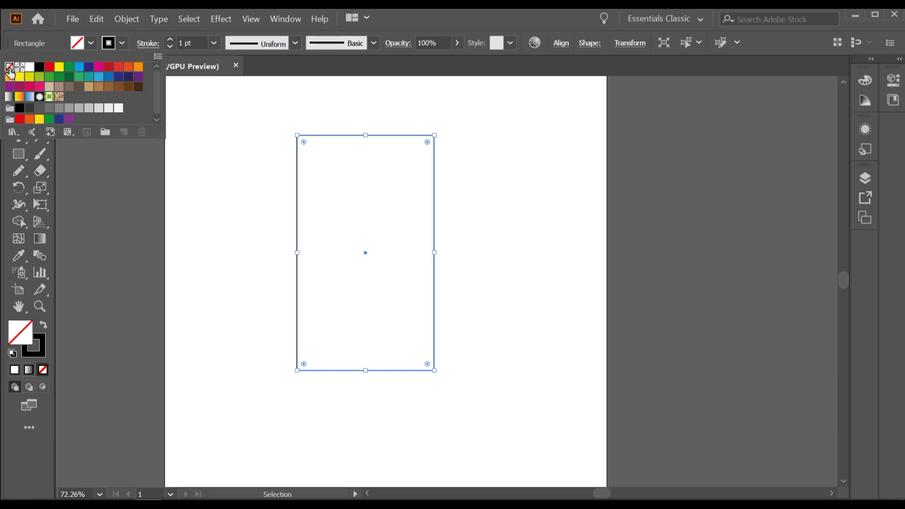
{"action": "left_click", "coordinate": [170, 40]}
{"action": "left_click", "coordinate": [170, 40]}
{"action": "left_click", "coordinate": [169, 40]}
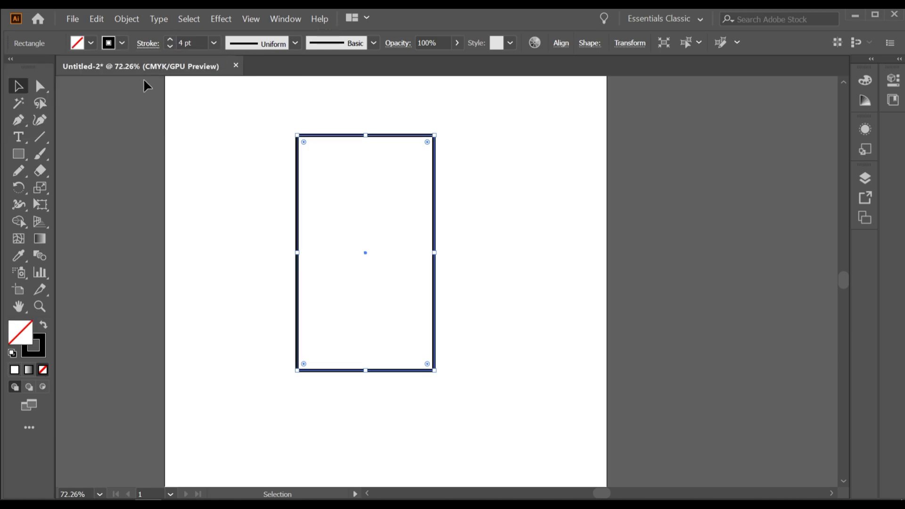
Move the rectangle's top-left anchor point horizontally inward with Direct Selection so the left side slants
{"action": "left_click", "coordinate": [40, 86]}
{"action": "key", "text": "space"}
{"action": "left_click_drag", "start_coordinate": [340, 145], "coordinate": [282, 202]}
{"action": "left_click_drag", "start_coordinate": [228, 166], "coordinate": [264, 168]}
{"action": "left_click", "coordinate": [236, 137], "text": "ctrl"}
{"action": "left_click_drag", "start_coordinate": [265, 168], "coordinate": [274, 185]}
{"action": "scroll", "coordinate": [275, 185], "scroll_direction": "up", "scroll_amount": 1}
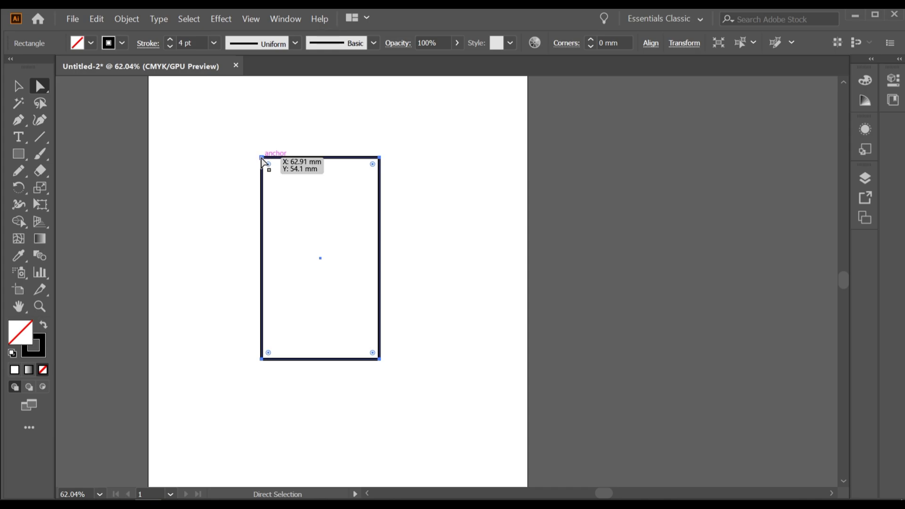
{"action": "left_click", "coordinate": [262, 157]}
{"action": "key", "text": "shift+Right"}
{"action": "key", "text": "shift+Right"}
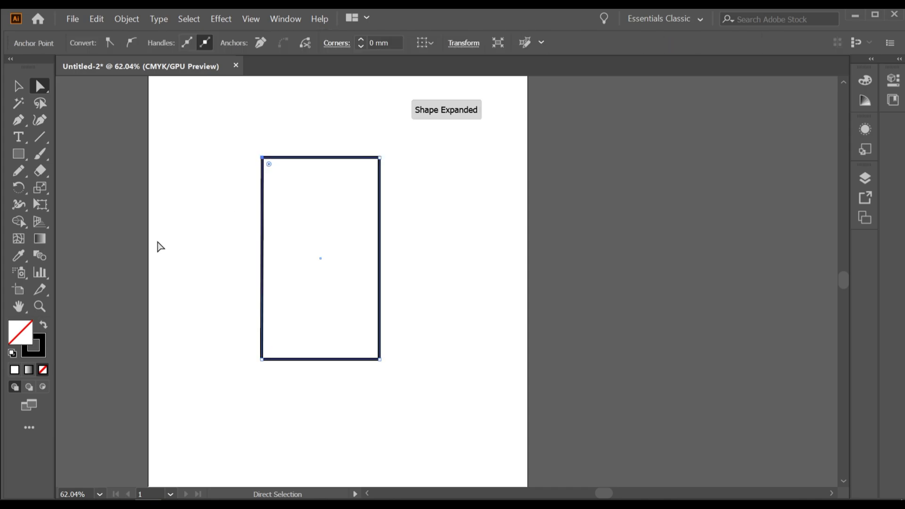
{"action": "key", "text": "shift+Right"}
{"action": "key", "text": "shift+Right"}
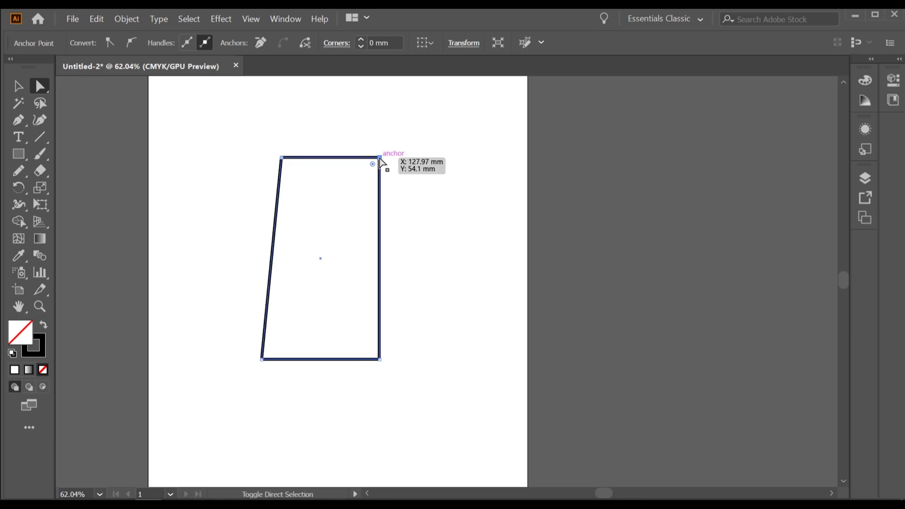
Move the shape's top-right anchor point horizontally inward until the top edge is less than half the base's width
{"action": "left_click", "coordinate": [379, 157]}
{"action": "key", "text": "shift+Left"}
{"action": "key", "text": "shift+Left"}
{"action": "key", "text": "shift+Left"}
{"action": "key", "text": "shift+Left"}
{"action": "key", "text": "shift+Left"}
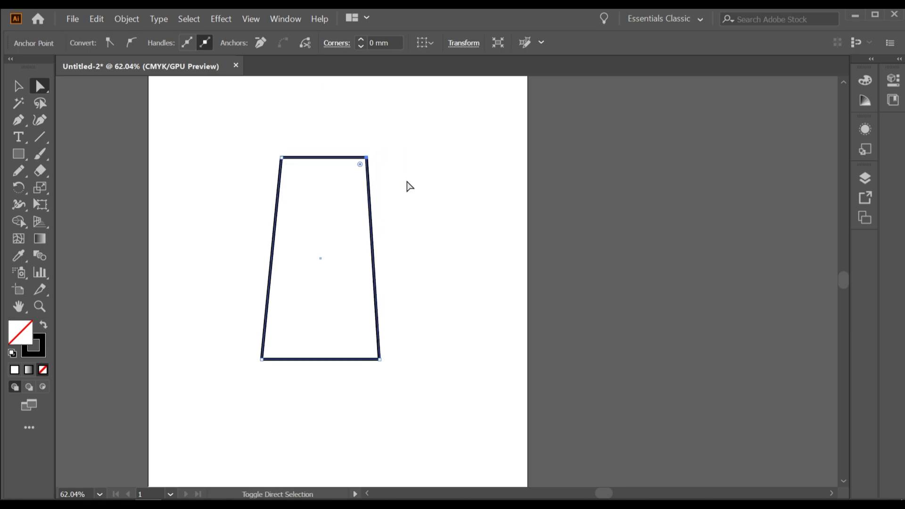
{"action": "key", "text": "shift+Left"}
{"action": "key", "text": "shift+Left"}
{"action": "key", "text": "shift+Left"}
{"action": "key", "text": "shift+Left"}
{"action": "key", "text": "shift+Left"}
{"action": "key", "text": "shift+Left"}
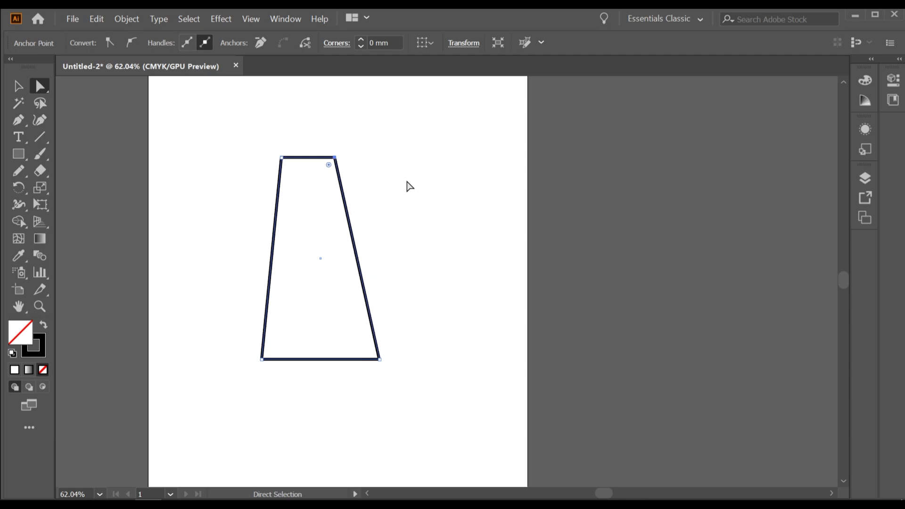
Move the shape's bottom-right anchor point horizontally outward to widen the base and slope the right side
{"action": "left_click", "coordinate": [379, 360]}
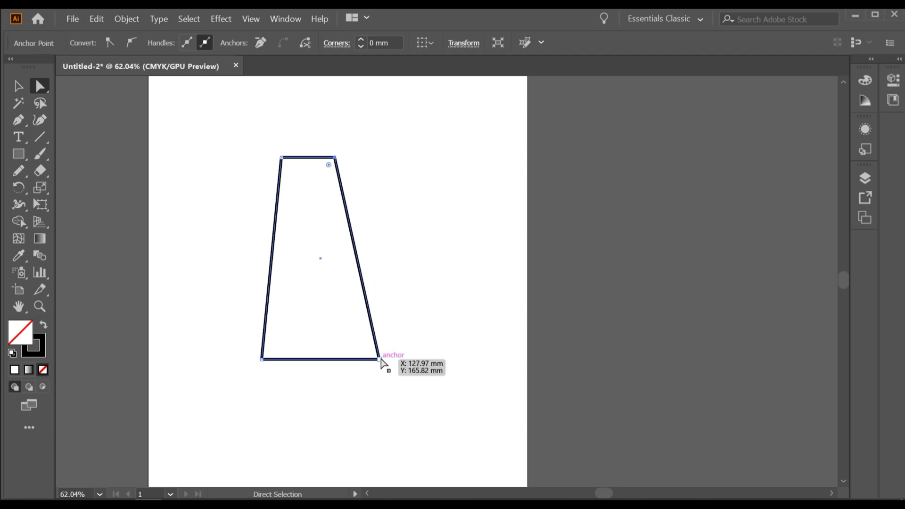
{"action": "key", "text": "shift+Right"}
{"action": "key", "text": "shift+Right"}
{"action": "key", "text": "shift+Right"}
{"action": "key", "text": "shift+Right"}
{"action": "key", "text": "shift+Right"}
{"action": "key", "text": "shift+Right"}
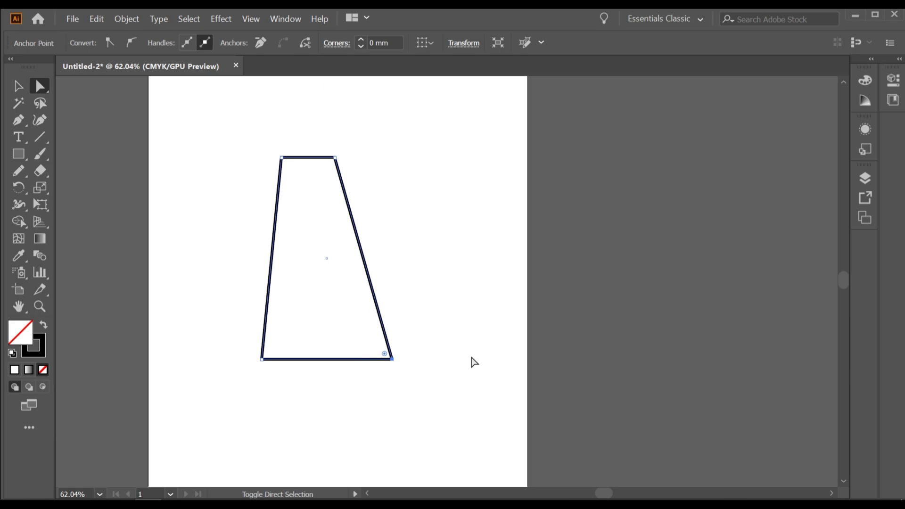
{"action": "key", "text": "shift+Right"}
{"action": "key", "text": "shift+Right"}
{"action": "key", "text": "shift+Right"}
{"action": "key", "text": "shift+Right"}
{"action": "key", "text": "shift+Right"}
{"action": "key", "text": "shift+Right"}
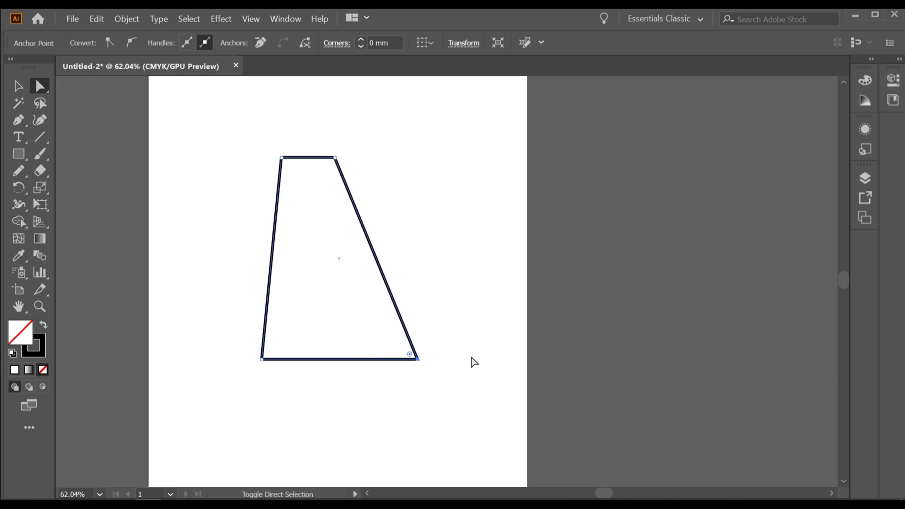
{"action": "key", "text": "shift+Right"}
{"action": "key", "text": "shift+Right"}
{"action": "key", "text": "shift+Right"}
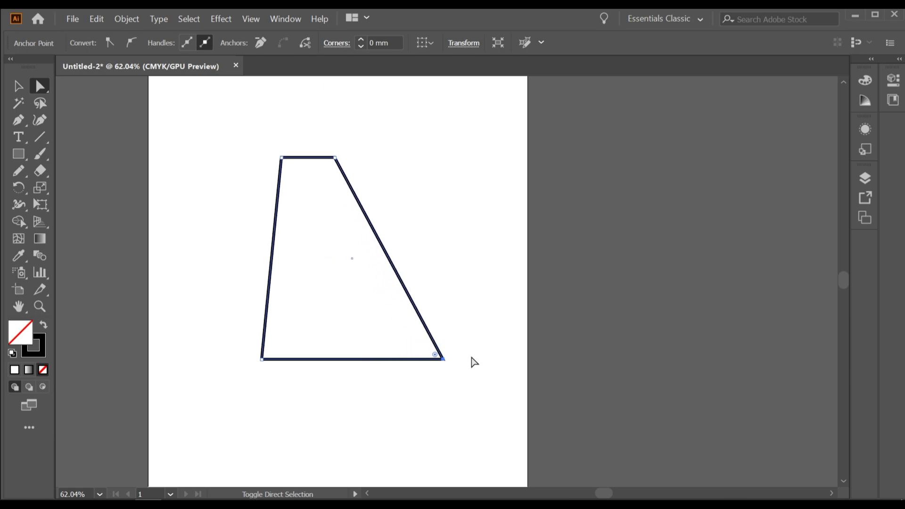
Move the shape's bottom-left anchor point inward until it lines up vertically with the top-left anchor
{"action": "left_click_drag", "start_coordinate": [248, 373], "coordinate": [269, 393]}
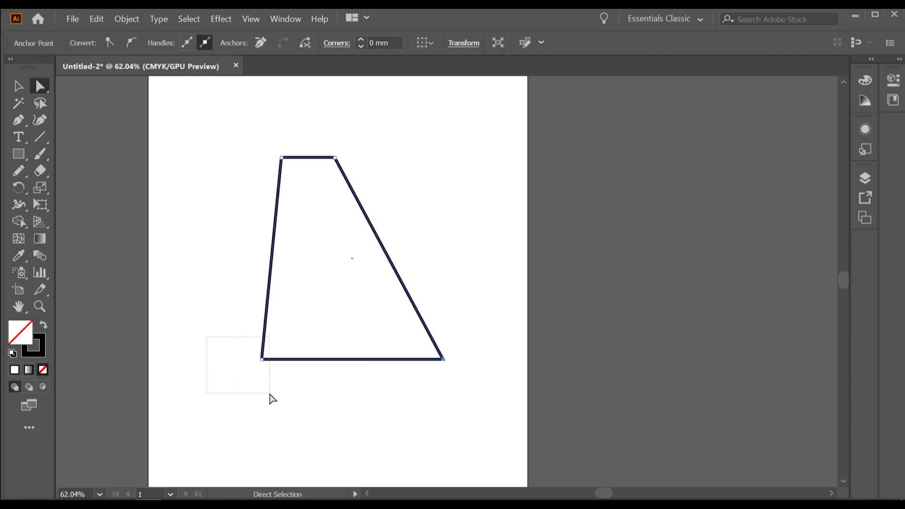
{"action": "key", "text": "shift+Right"}
{"action": "key", "text": "shift+Right"}
{"action": "key", "text": "shift+Right"}
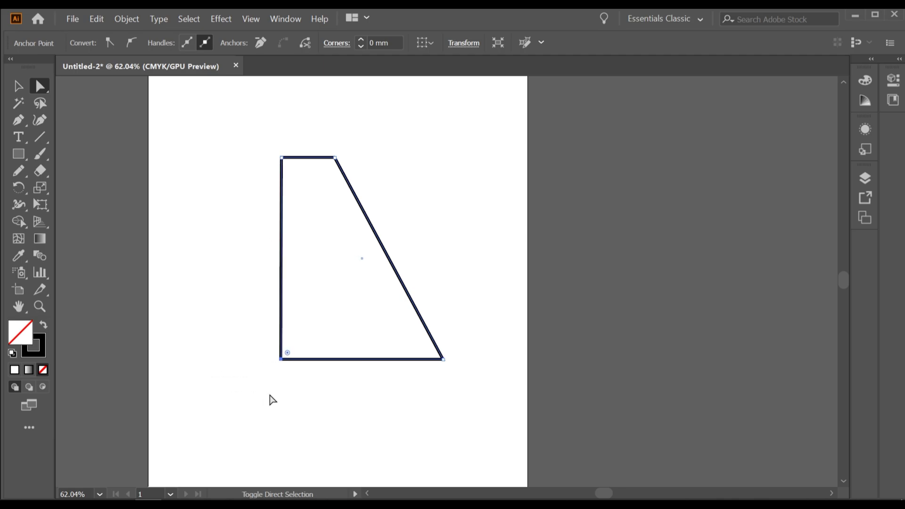
{"action": "key", "text": "shift+Right"}
{"action": "key", "text": "shift+Left"}
Select the whole quadrilateral and display its corner widgets with Direct Selection
{"action": "left_click_drag", "start_coordinate": [323, 197], "coordinate": [309, 275]}
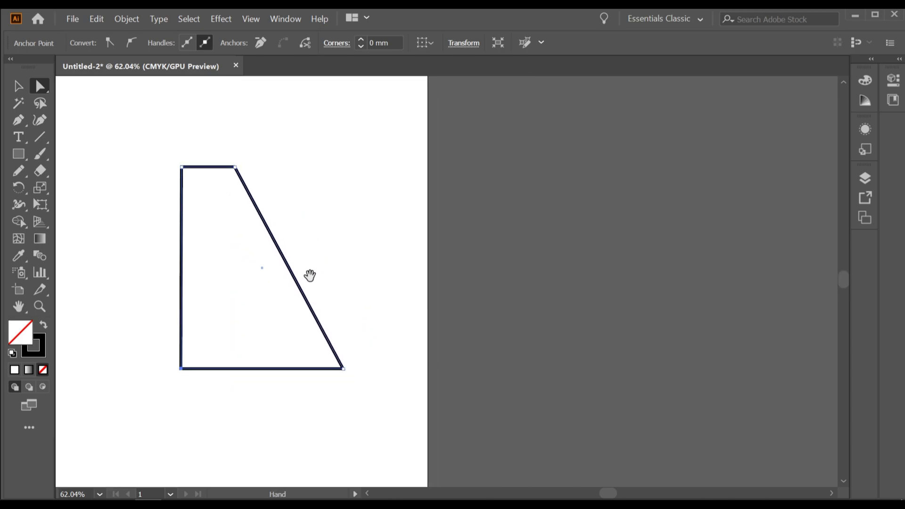
{"action": "left_click", "coordinate": [339, 225]}
{"action": "left_click_drag", "start_coordinate": [113, 195], "coordinate": [145, 214]}
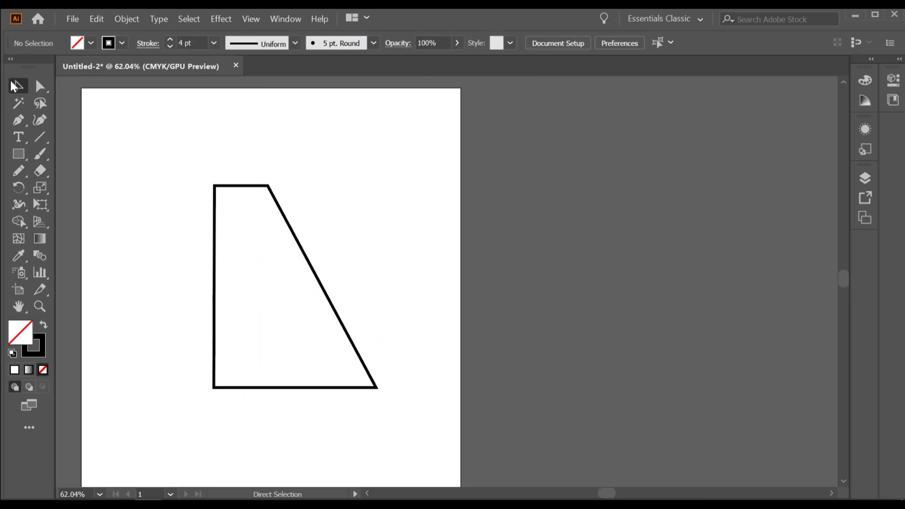
{"action": "scroll", "coordinate": [249, 204], "scroll_direction": "up", "scroll_amount": 3}
{"action": "left_click", "coordinate": [185, 169]}
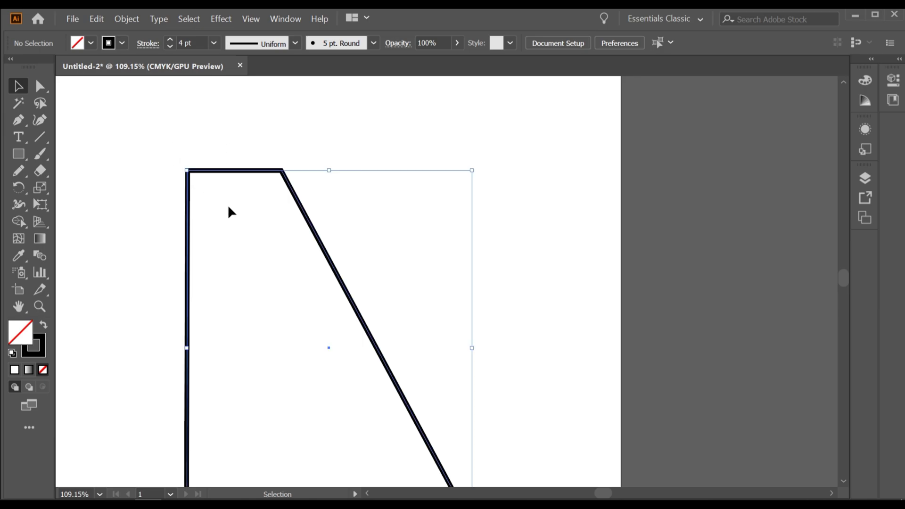
{"action": "key", "text": "a"}
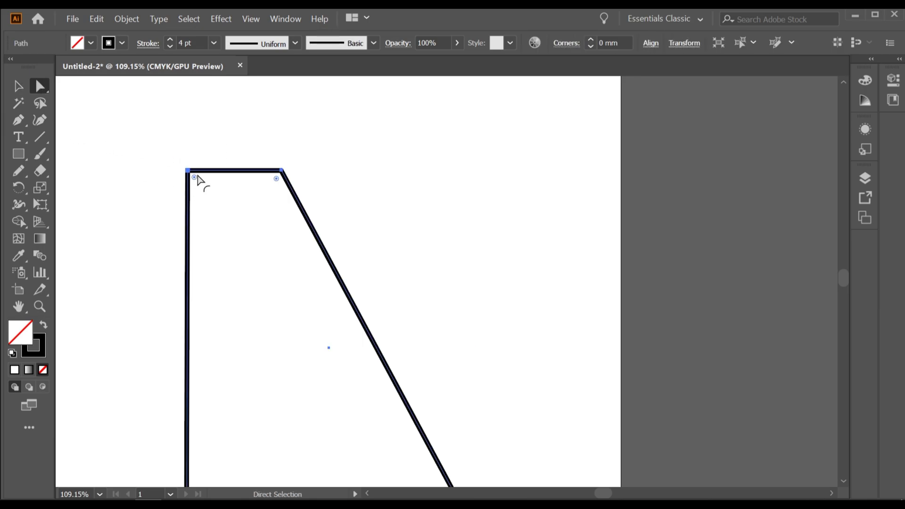
Examine the live corner widgets at the quadrilateral's upper, bottom-left and bottom-right corners
{"action": "key", "text": "ctrl+space"}
{"action": "left_click_drag", "start_coordinate": [196, 185], "coordinate": [437, 204]}
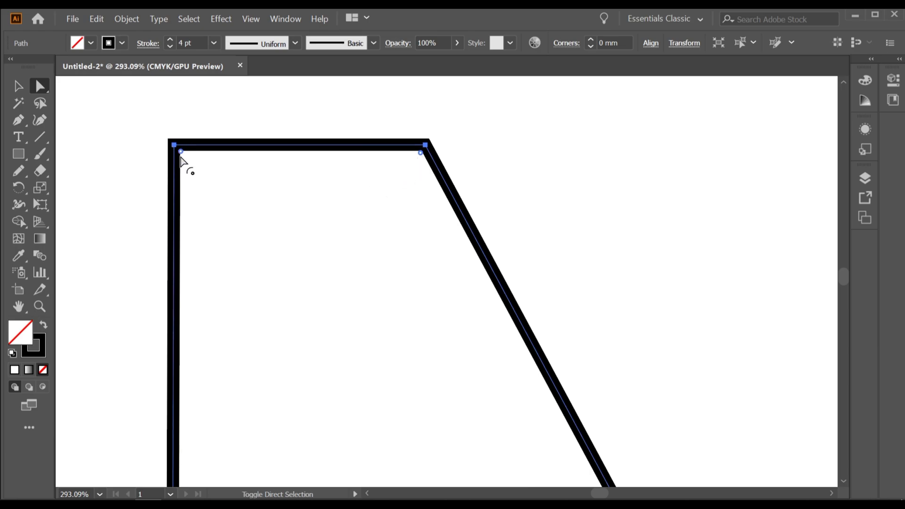
{"action": "key", "text": "ctrl+space"}
{"action": "left_click_drag", "start_coordinate": [424, 260], "coordinate": [296, 259]}
{"action": "key", "text": "space"}
{"action": "left_click_drag", "start_coordinate": [377, 438], "coordinate": [349, 172]}
{"action": "key", "text": "ctrl+space"}
{"action": "left_click_drag", "start_coordinate": [315, 323], "coordinate": [297, 275]}
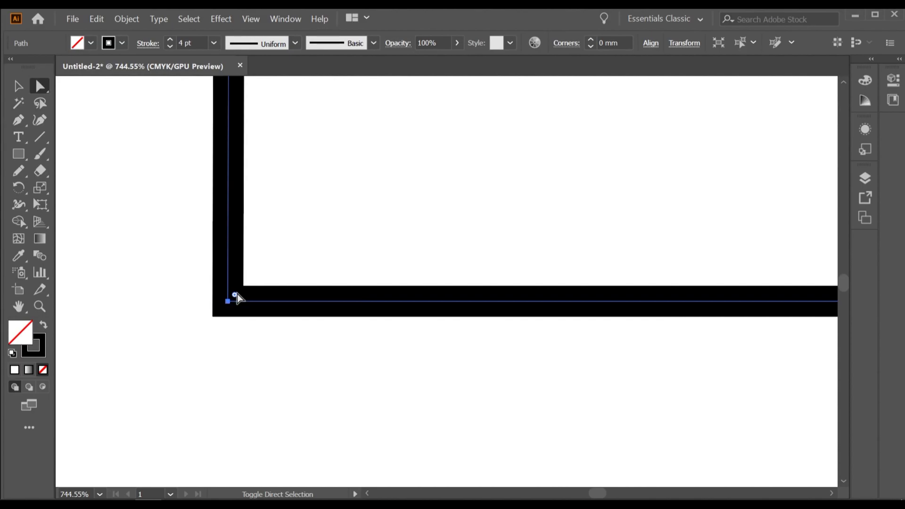
{"action": "key", "text": "space"}
{"action": "left_click_drag", "start_coordinate": [566, 295], "coordinate": [222, 288]}
{"action": "left_click_drag", "start_coordinate": [650, 281], "coordinate": [429, 279]}
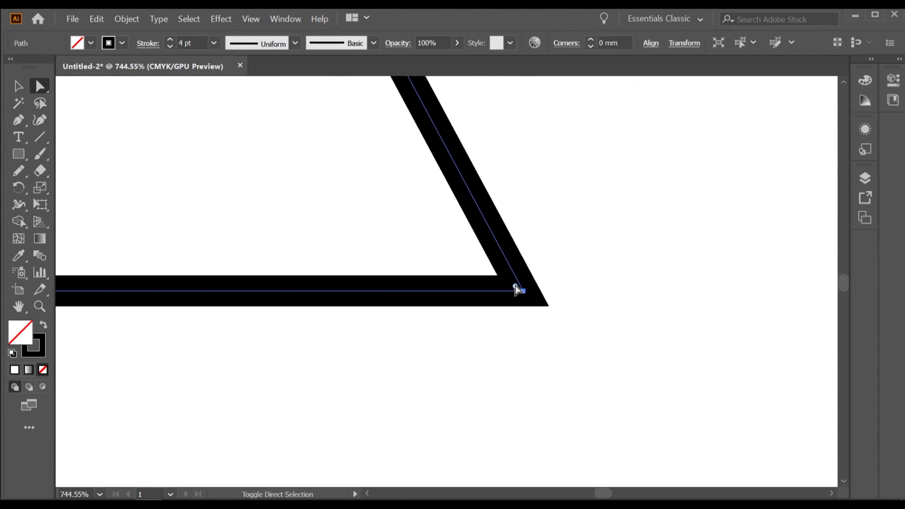
{"action": "key", "text": "ctrl+space"}
{"action": "left_click_drag", "start_coordinate": [485, 293], "coordinate": [339, 264]}
{"action": "left_click_drag", "start_coordinate": [321, 190], "coordinate": [360, 389]}
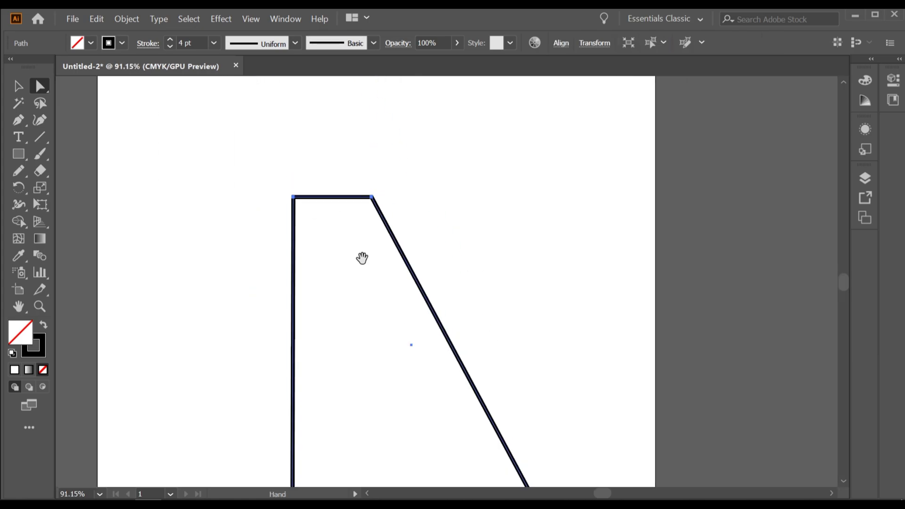
Round all four corners of the quadrilateral together to a radius of about 15.28 mm
{"action": "left_click_drag", "start_coordinate": [362, 258], "coordinate": [366, 293]}
{"action": "key", "text": "ctrl+space"}
{"action": "left_click_drag", "start_coordinate": [312, 281], "coordinate": [366, 217]}
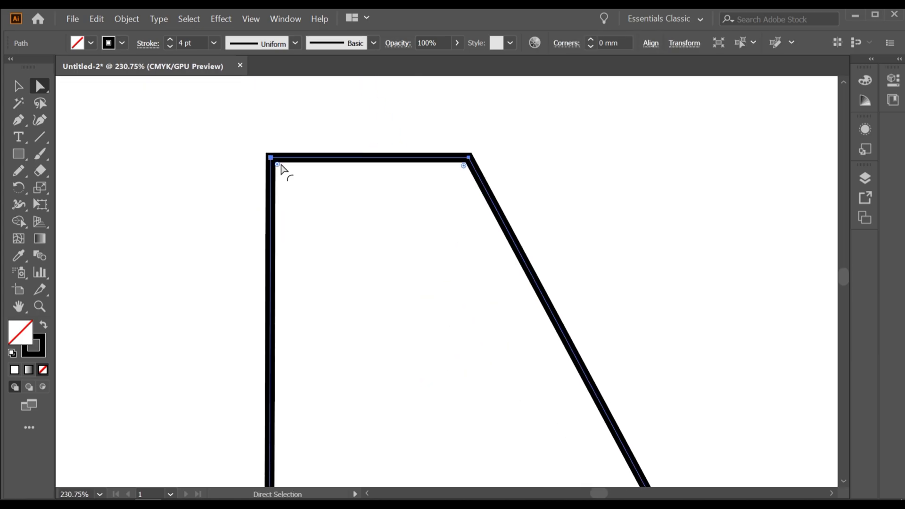
{"action": "left_click_drag", "start_coordinate": [277, 165], "coordinate": [356, 284]}
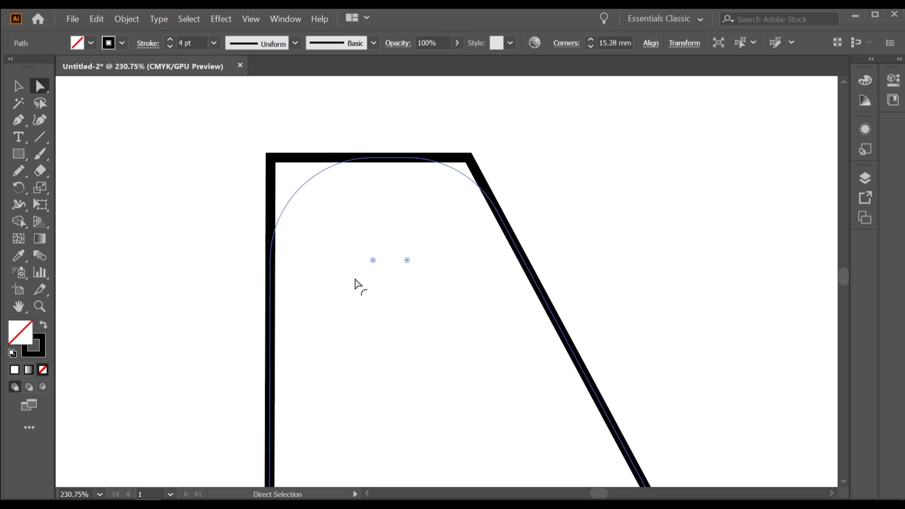
{"action": "key", "text": "ctrl+space"}
{"action": "left_click_drag", "start_coordinate": [517, 257], "coordinate": [367, 256]}
{"action": "left_click_drag", "start_coordinate": [431, 256], "coordinate": [257, 104]}
{"action": "key", "text": "ctrl+space"}
{"action": "left_click_drag", "start_coordinate": [366, 293], "coordinate": [416, 293]}
{"action": "left_click_drag", "start_coordinate": [401, 240], "coordinate": [421, 330]}
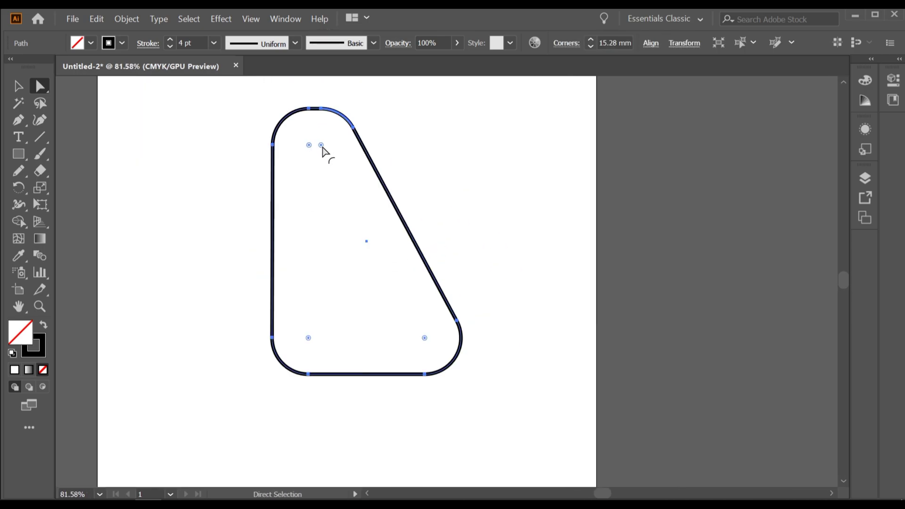
Vary the shared corner radius up to about 17.09 mm and return all corners to 0 mm
{"action": "left_click_drag", "start_coordinate": [323, 147], "coordinate": [337, 186]}
{"action": "left_click_drag", "start_coordinate": [316, 153], "coordinate": [341, 120]}
{"action": "left_click_drag", "start_coordinate": [281, 120], "coordinate": [315, 165]}
{"action": "scroll", "coordinate": [313, 125], "scroll_direction": "up", "scroll_amount": 1}
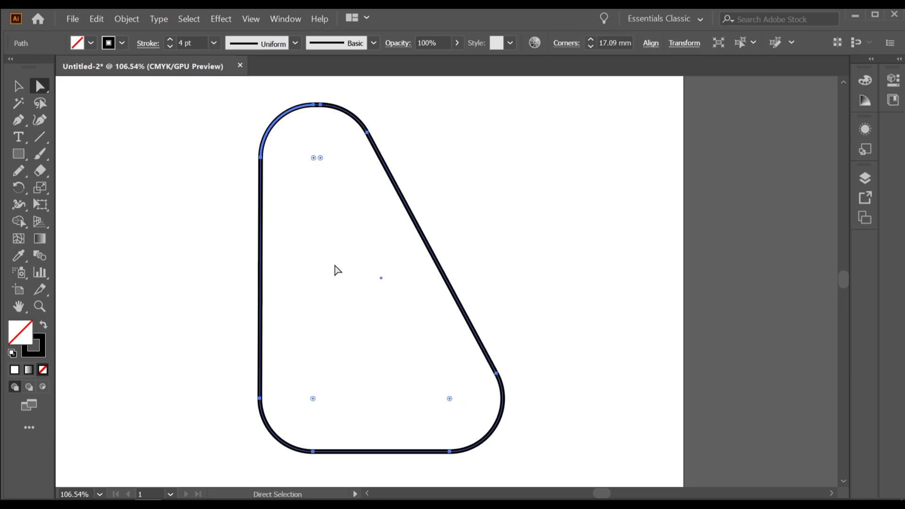
{"action": "left_click_drag", "start_coordinate": [313, 399], "coordinate": [259, 459]}
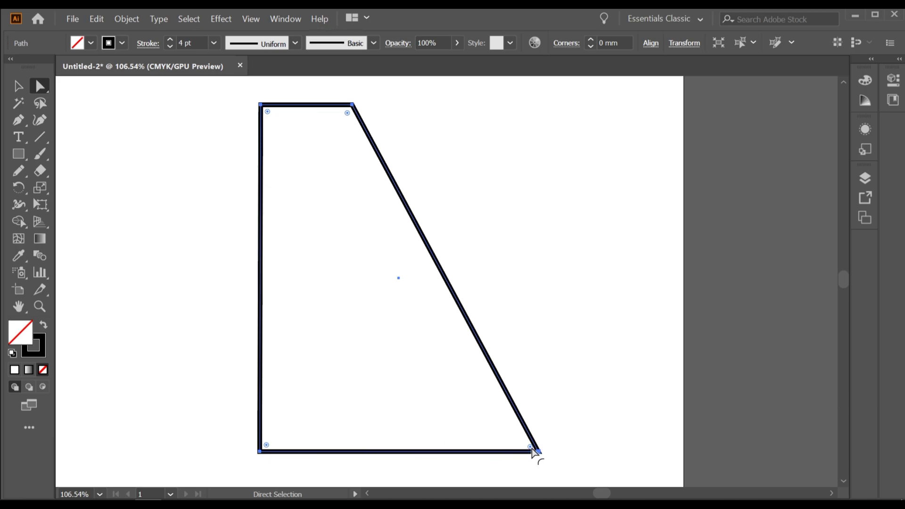
Round all four corners of the quadrilateral together from the bottom-right corner and deselect the shape
{"action": "left_click_drag", "start_coordinate": [530, 447], "coordinate": [465, 414]}
{"action": "left_click", "coordinate": [18, 86]}
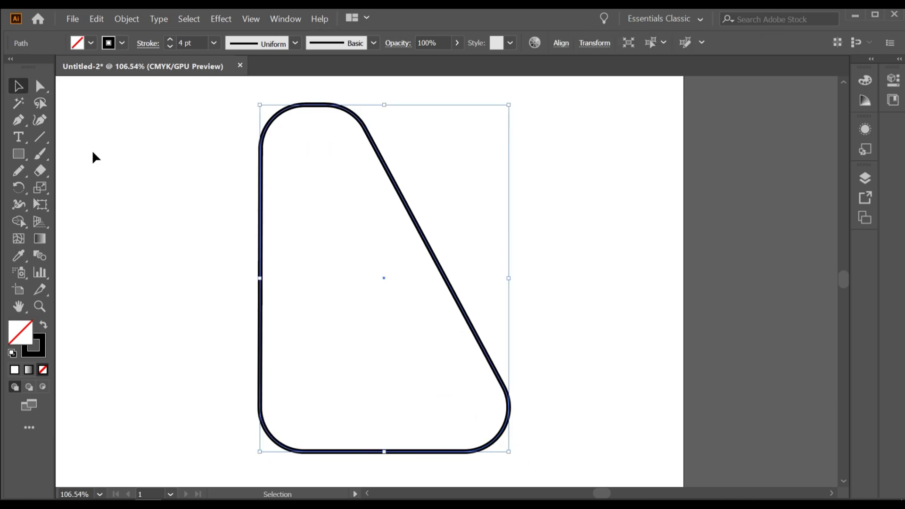
{"action": "left_click", "coordinate": [197, 220]}
Draw a second, upright rectangle in the artboard's empty upper-right area and deselect it
{"action": "key", "text": "space"}
{"action": "left_click_drag", "start_coordinate": [309, 218], "coordinate": [262, 235]}
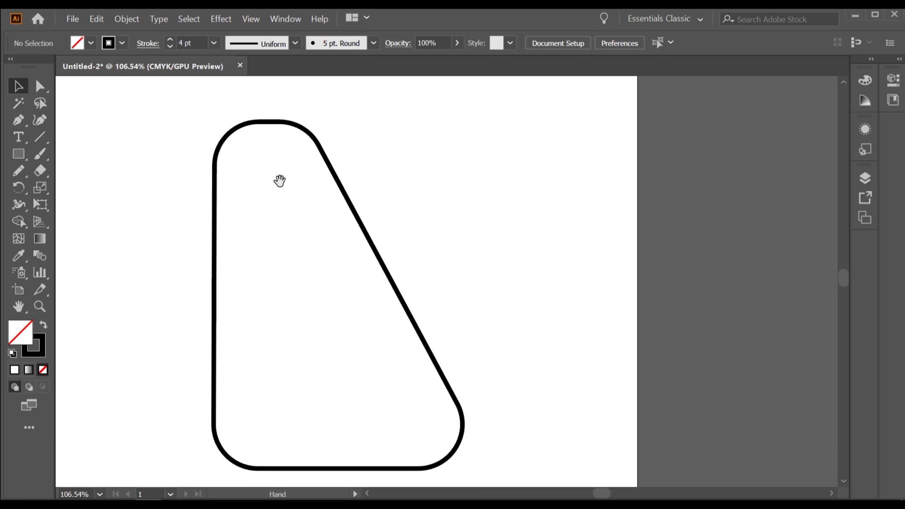
{"action": "left_click_drag", "start_coordinate": [440, 204], "coordinate": [300, 300]}
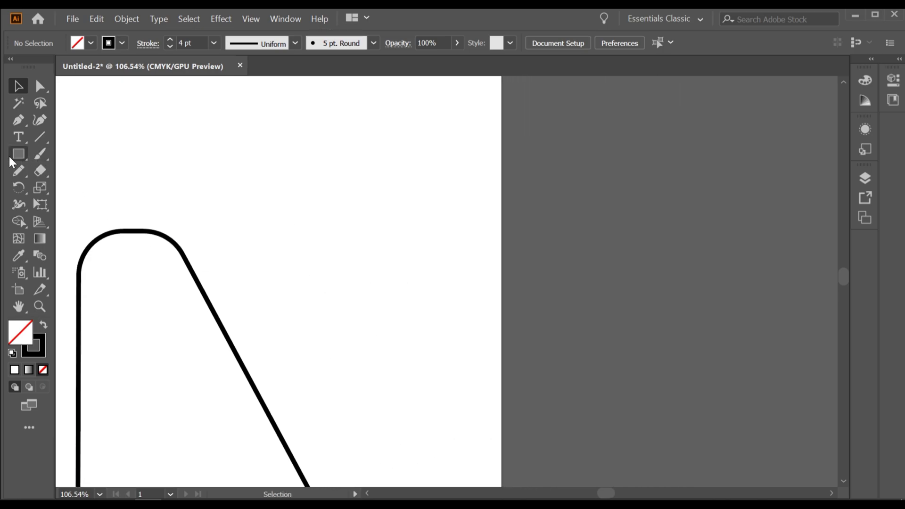
{"action": "left_click_drag", "start_coordinate": [18, 153], "coordinate": [91, 151]}
{"action": "mouse_move", "coordinate": [274, 97]}
{"action": "left_mouse_down"}
{"action": "mouse_move", "coordinate": [443, 286]}
{"action": "mouse_move", "coordinate": [456, 324]}
{"action": "left_mouse_up"}
{"action": "left_click_drag", "start_coordinate": [319, 200], "coordinate": [267, 216]}
{"action": "left_click", "coordinate": [20, 92]}
{"action": "left_click", "coordinate": [187, 237]}
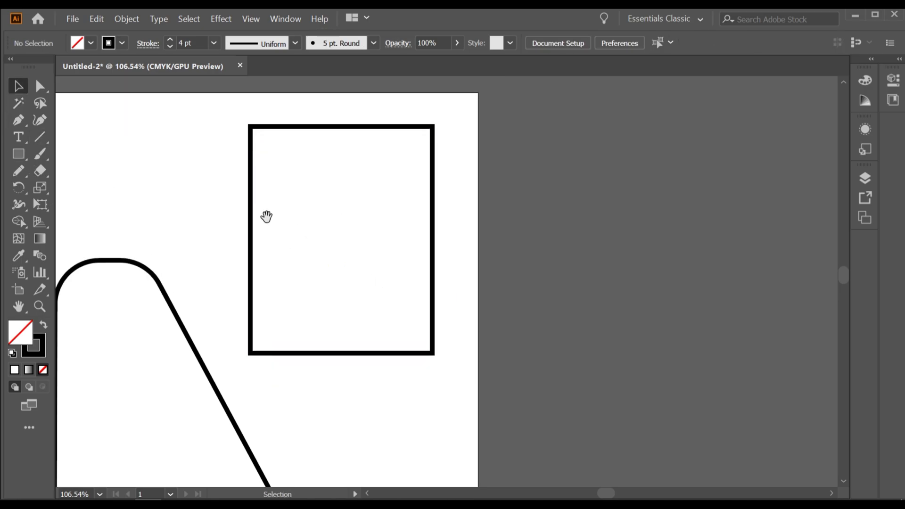
Delete the new rectangle's top-right anchor point to leave an open L-shaped path, and deselect it
{"action": "scroll", "coordinate": [345, 184], "scroll_direction": "up", "scroll_amount": 1}
{"action": "left_click_drag", "start_coordinate": [335, 249], "coordinate": [333, 249]}
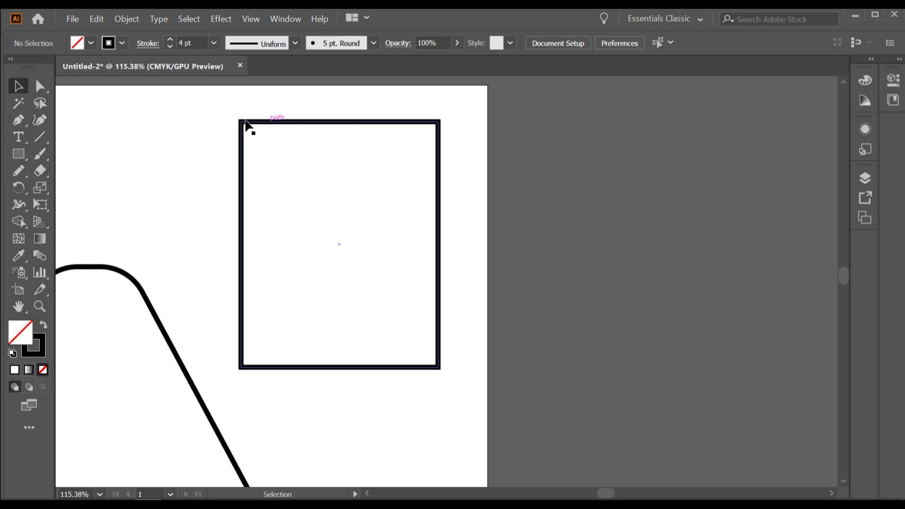
{"action": "left_click_drag", "start_coordinate": [218, 111], "coordinate": [260, 144]}
{"action": "left_click", "coordinate": [42, 88]}
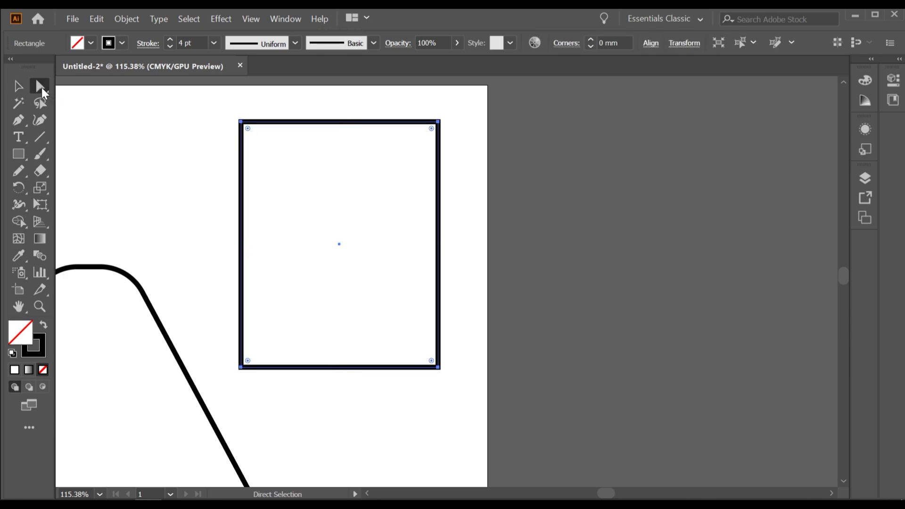
{"action": "left_click", "coordinate": [438, 122]}
{"action": "key", "text": "Delete"}
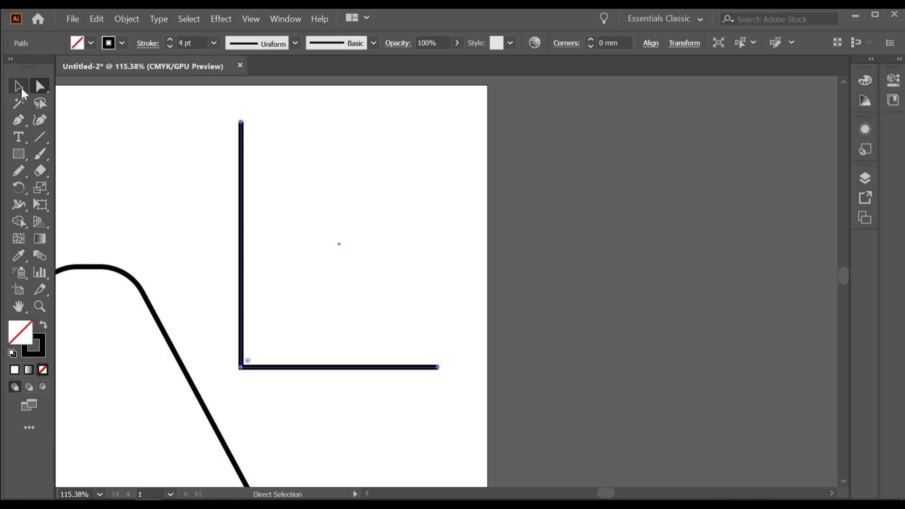
{"action": "key", "text": "v"}
{"action": "left_click", "coordinate": [132, 225]}
{"action": "left_click_drag", "start_coordinate": [253, 220], "coordinate": [361, 276]}
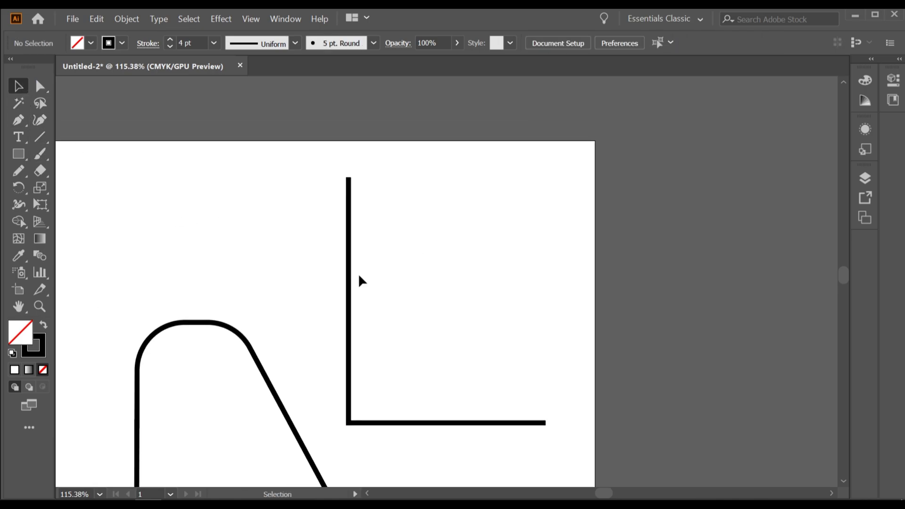
Restore the upper-right rectangle, delete its top-right anchor point again to leave an open L-shaped path, and deselect it
{"action": "key", "text": "ctrl+z"}
{"action": "left_click_drag", "start_coordinate": [521, 310], "coordinate": [336, 253]}
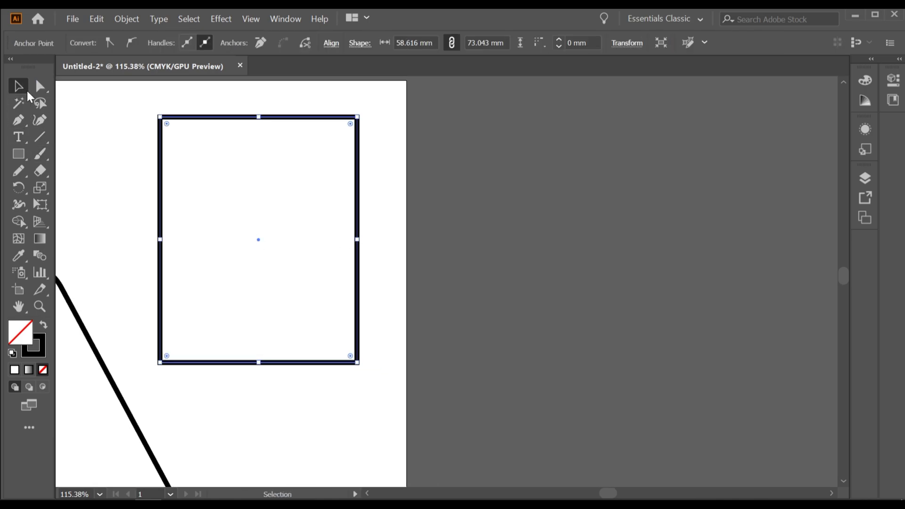
{"action": "left_click", "coordinate": [41, 86]}
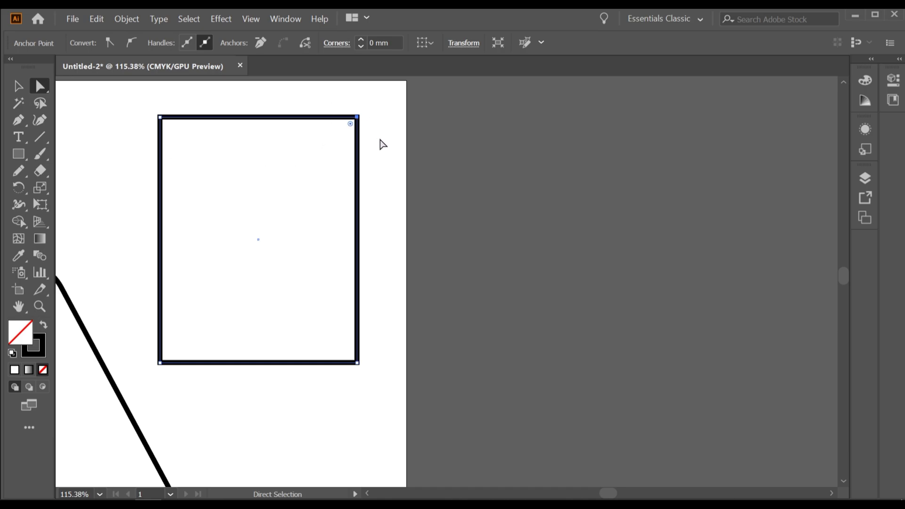
{"action": "key", "text": "Delete"}
{"action": "left_click", "coordinate": [19, 86]}
{"action": "left_click", "coordinate": [355, 302]}
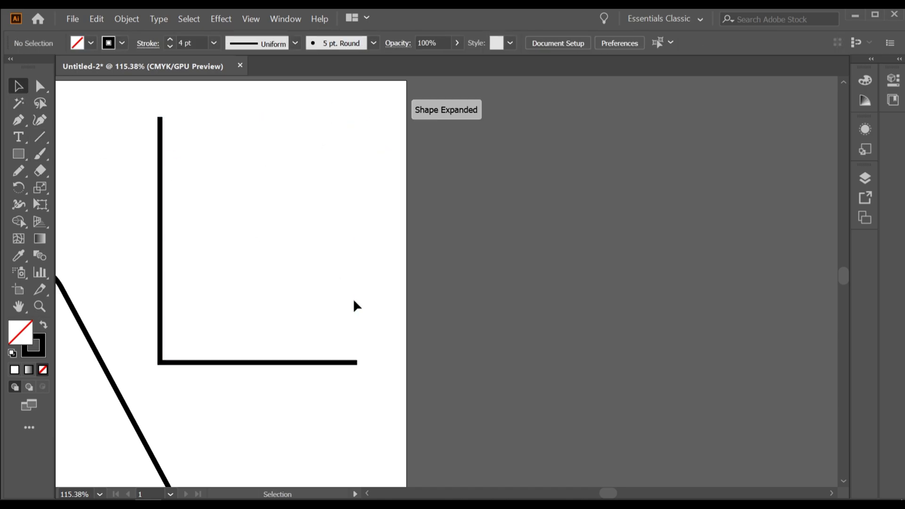
Draw a nearly square rectangle in the artboard's empty upper-left area, set its stroke weight to 5 pt and deselect it
{"action": "left_click_drag", "start_coordinate": [184, 292], "coordinate": [439, 298]}
{"action": "left_click_drag", "start_coordinate": [270, 315], "coordinate": [435, 281]}
{"action": "scroll", "coordinate": [366, 240], "scroll_direction": "up", "scroll_amount": 1}
{"action": "left_click_drag", "start_coordinate": [234, 287], "coordinate": [287, 291]}
{"action": "right_click", "coordinate": [25, 158]}
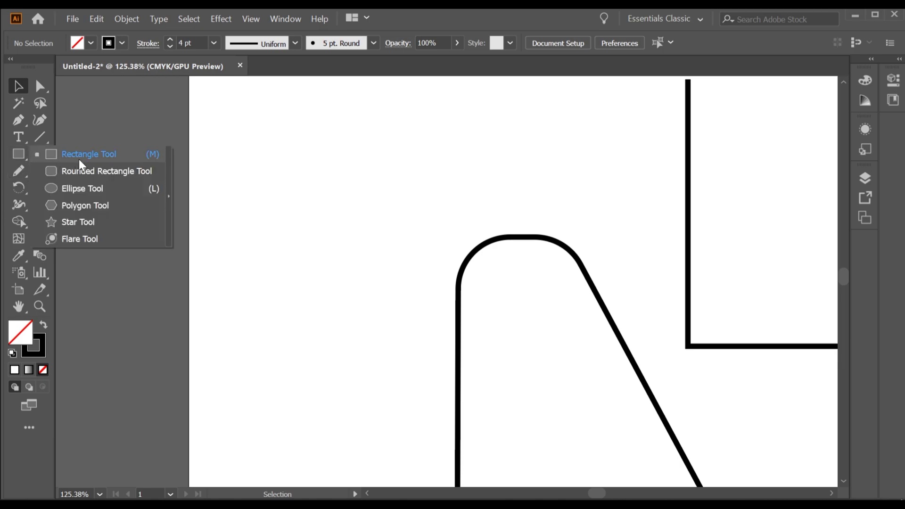
{"action": "left_click", "coordinate": [79, 159]}
{"action": "left_click_drag", "start_coordinate": [235, 152], "coordinate": [400, 330]}
{"action": "left_click", "coordinate": [11, 89]}
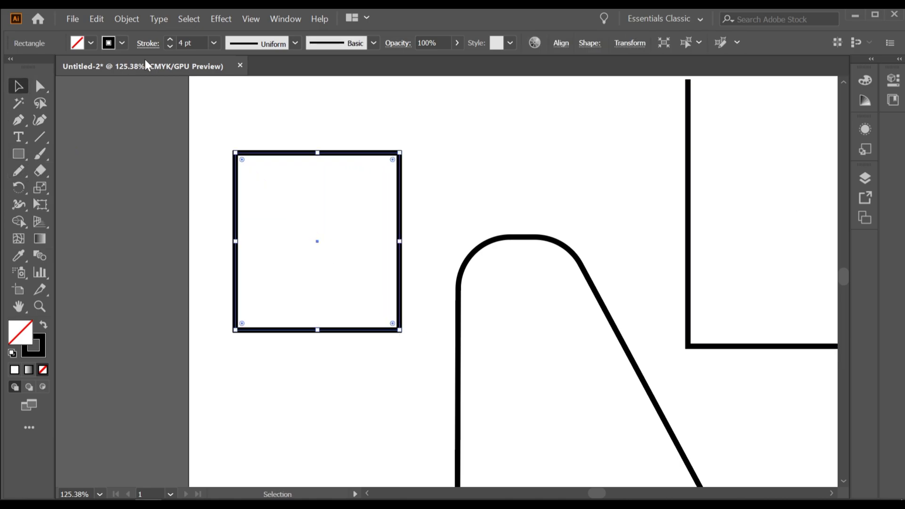
{"action": "left_click", "coordinate": [170, 40]}
{"action": "left_click", "coordinate": [210, 108]}
Add an anchor point at the middle of the upper-left rectangle's top edge
{"action": "left_click_drag", "start_coordinate": [19, 119], "coordinate": [140, 138]}
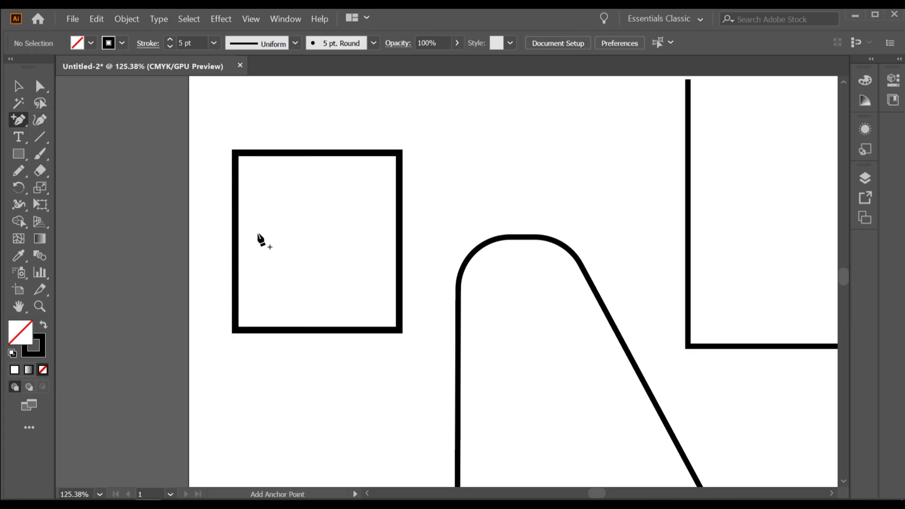
{"action": "key", "text": "ctrl+space"}
{"action": "left_click", "coordinate": [340, 190], "text": "ctrl"}
{"action": "left_click", "coordinate": [326, 157]}
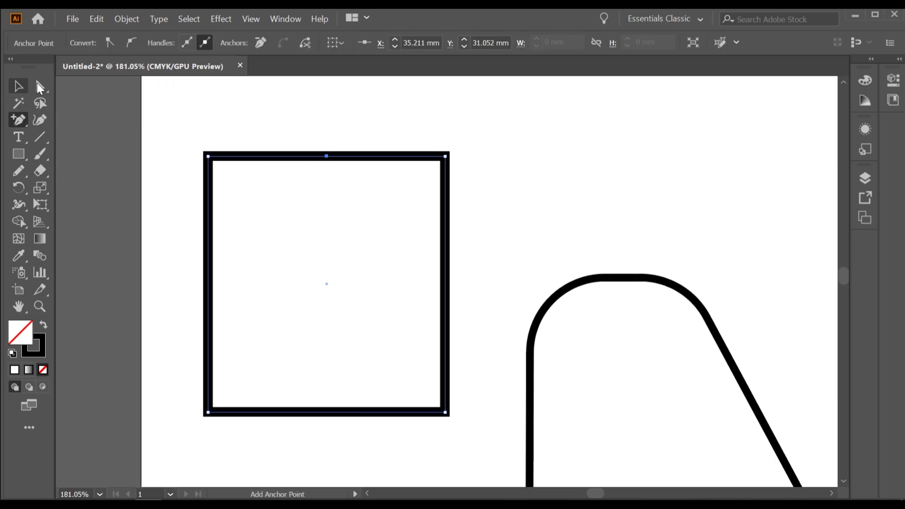
Delete the anchor point at the middle of the rectangle's top edge and undo the deletion
{"action": "left_click", "coordinate": [44, 85]}
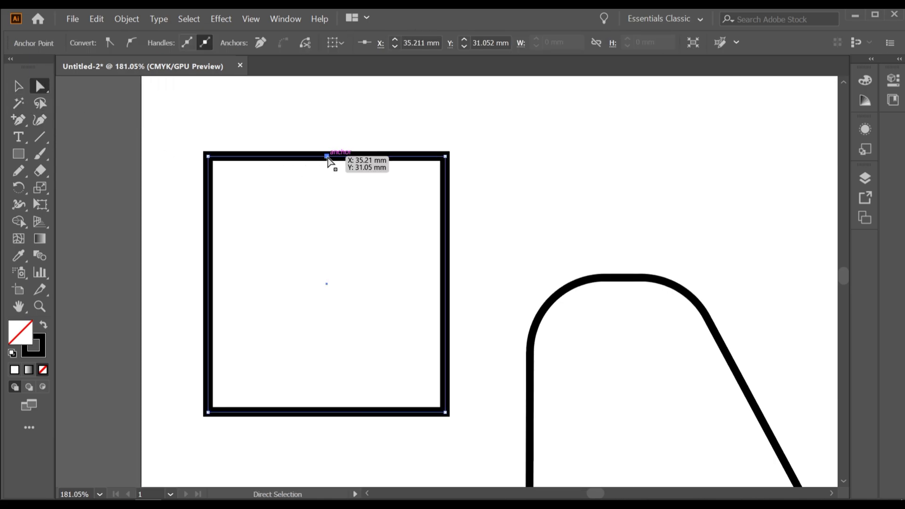
{"action": "key", "text": "Delete"}
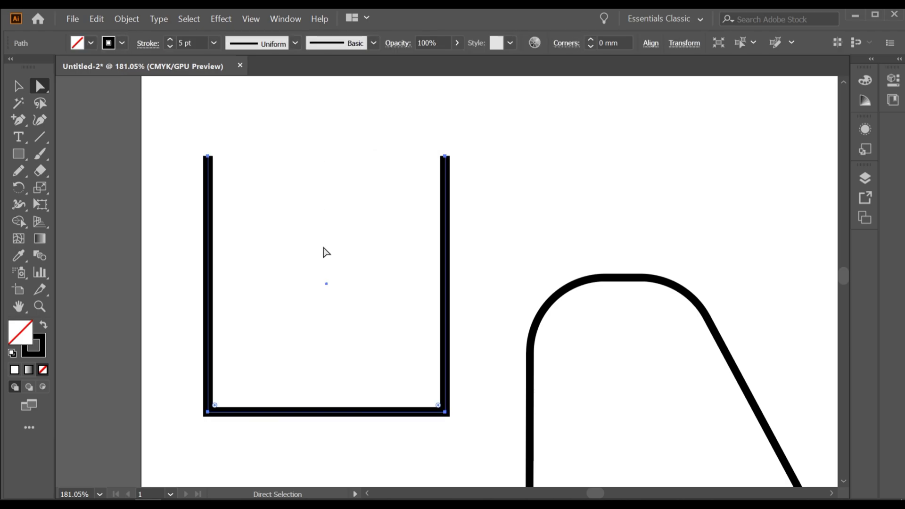
{"action": "left_click_drag", "start_coordinate": [402, 271], "coordinate": [388, 270]}
{"action": "left_click_drag", "start_coordinate": [421, 302], "coordinate": [431, 303]}
{"action": "left_click_drag", "start_coordinate": [472, 325], "coordinate": [414, 306]}
{"action": "key", "text": "ctrl+z"}
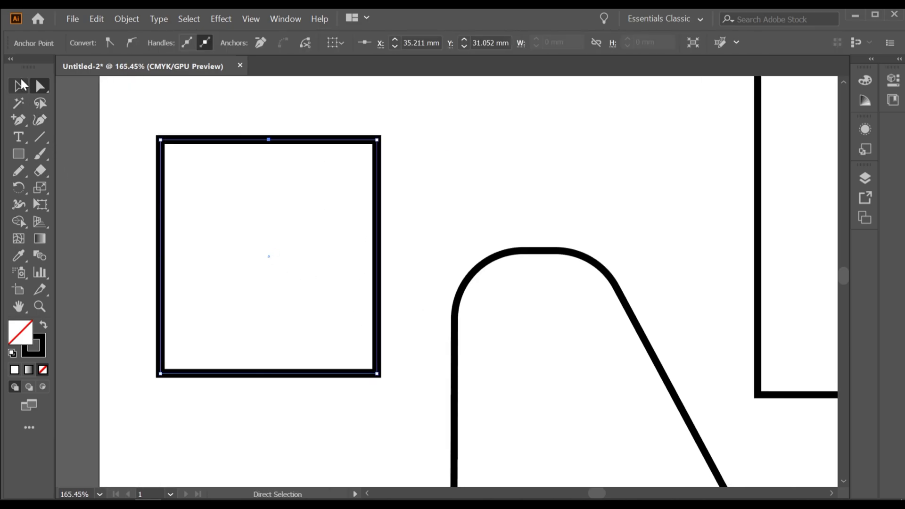
Deselect the rectangle and add an anchor point at about the middle of its right edge
{"action": "left_click", "coordinate": [161, 165]}
{"action": "left_click", "coordinate": [97, 121]}
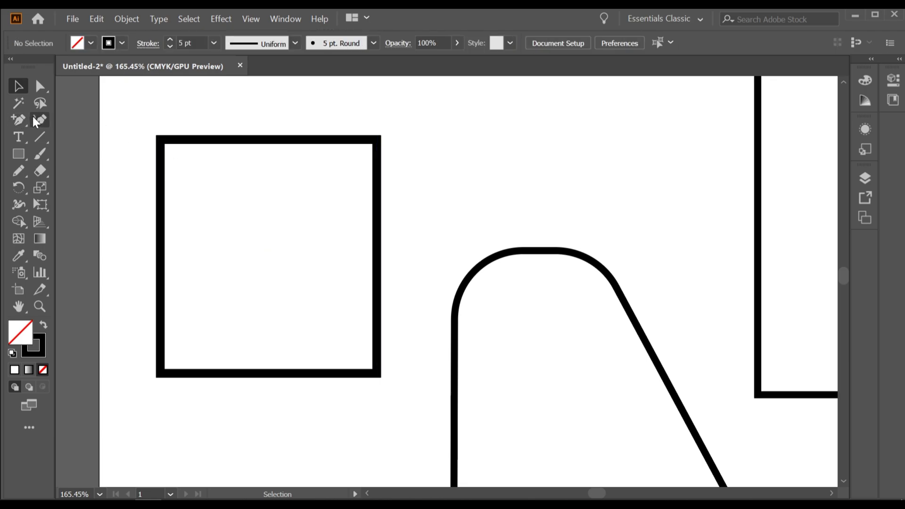
{"action": "left_click", "coordinate": [18, 120]}
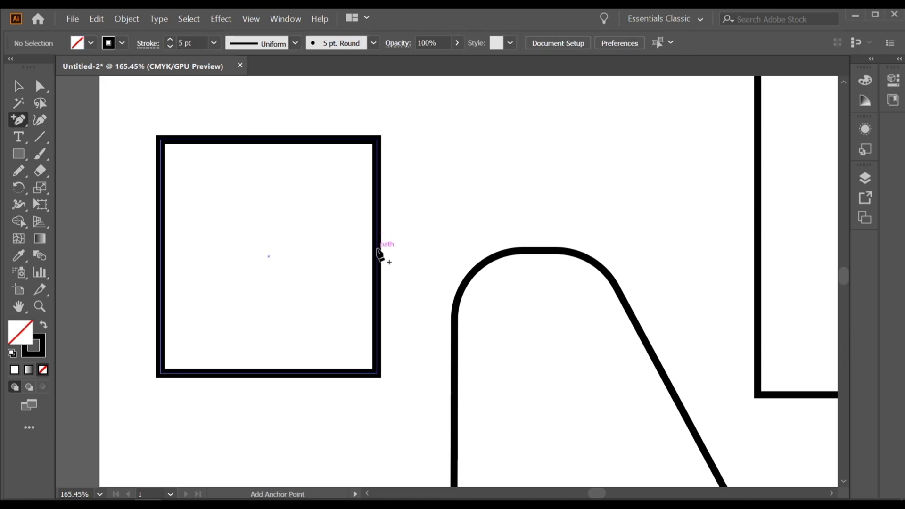
{"action": "left_click", "coordinate": [376, 250]}
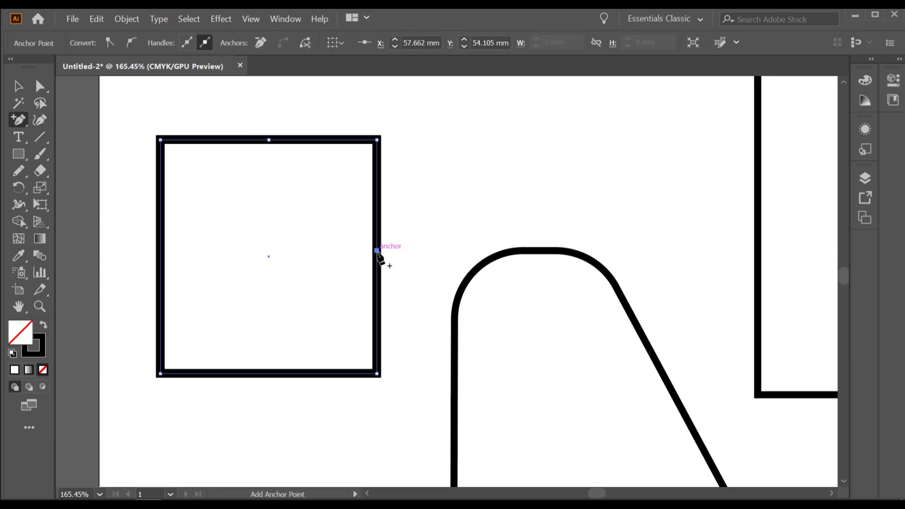
Delete the anchor point on the rectangle's right edge and undo the deletion
{"action": "left_click", "coordinate": [41, 86]}
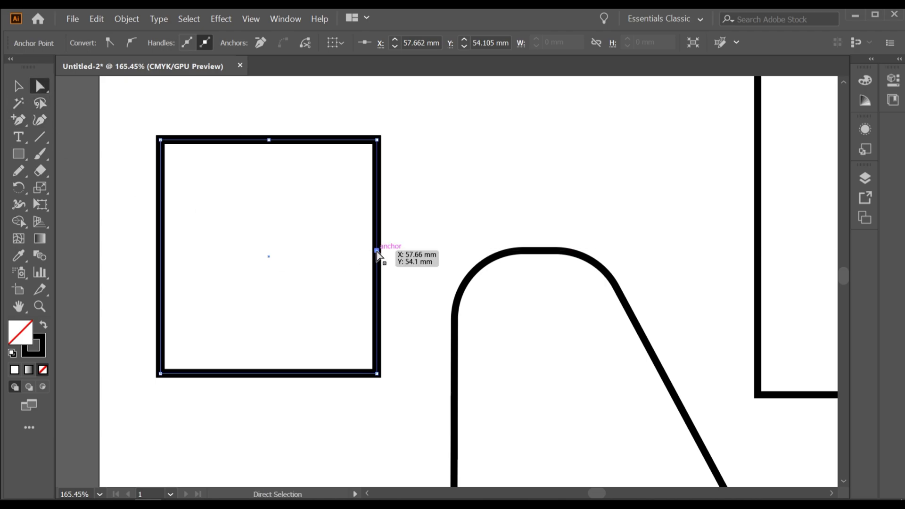
{"action": "key", "text": "Delete"}
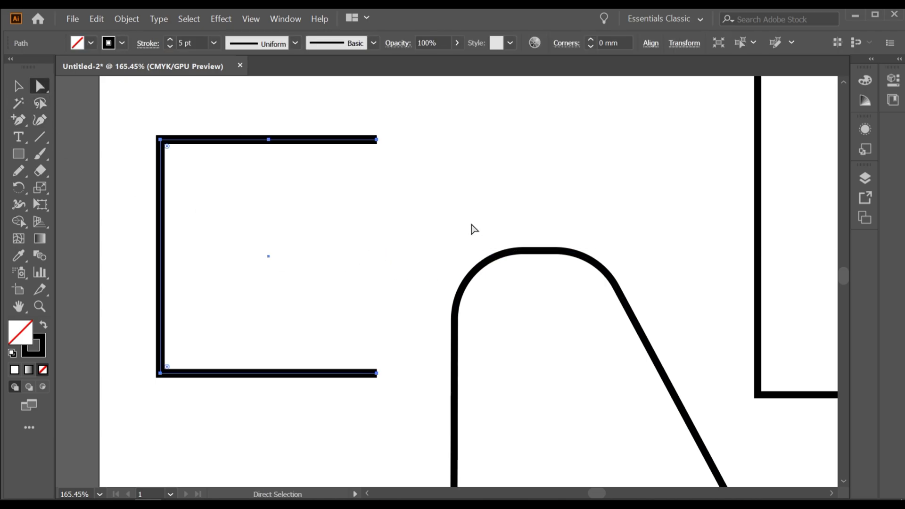
{"action": "left_click", "coordinate": [16, 87]}
{"action": "key", "text": "ctrl+z"}
{"action": "left_click_drag", "start_coordinate": [434, 243], "coordinate": [287, 221]}
{"action": "left_click_drag", "start_coordinate": [347, 264], "coordinate": [243, 229]}
{"action": "left_click", "coordinate": [362, 204]}
{"action": "left_click_drag", "start_coordinate": [391, 265], "coordinate": [375, 249]}
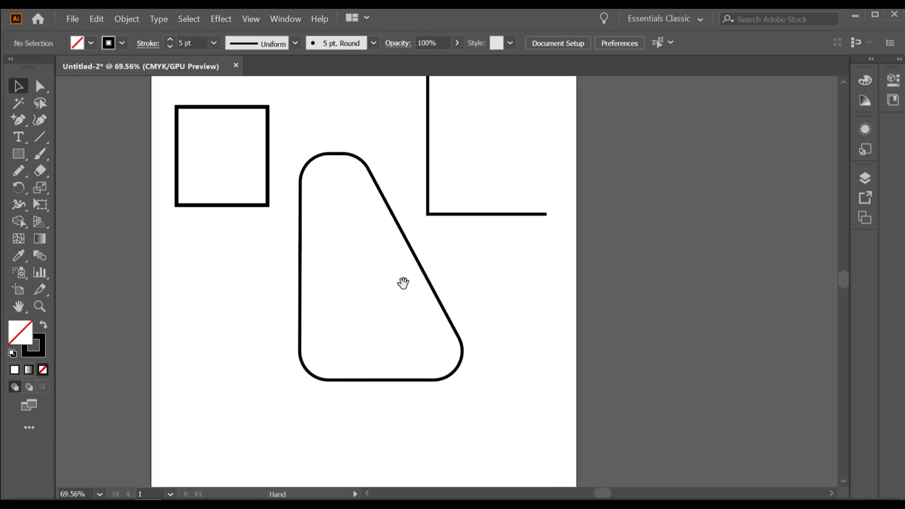
{"action": "left_click_drag", "start_coordinate": [362, 287], "coordinate": [345, 274]}
{"action": "left_click_drag", "start_coordinate": [343, 274], "coordinate": [350, 294]}
{"action": "scroll", "coordinate": [351, 295], "scroll_direction": "up", "scroll_amount": 4}
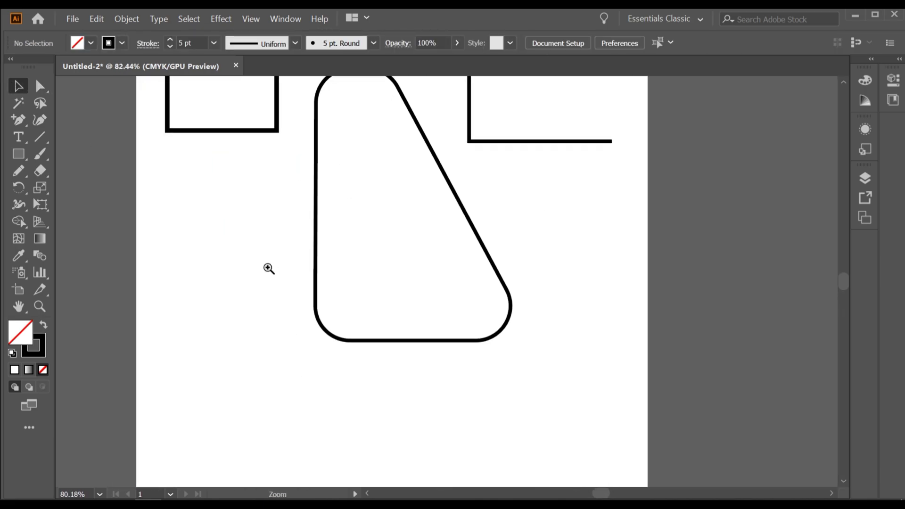
{"action": "scroll", "coordinate": [303, 305], "scroll_direction": "up", "scroll_amount": 5}
{"action": "scroll", "coordinate": [222, 228], "scroll_direction": "left", "scroll_amount": 2}
{"action": "scroll", "coordinate": [273, 202], "scroll_direction": "up", "scroll_amount": 3}
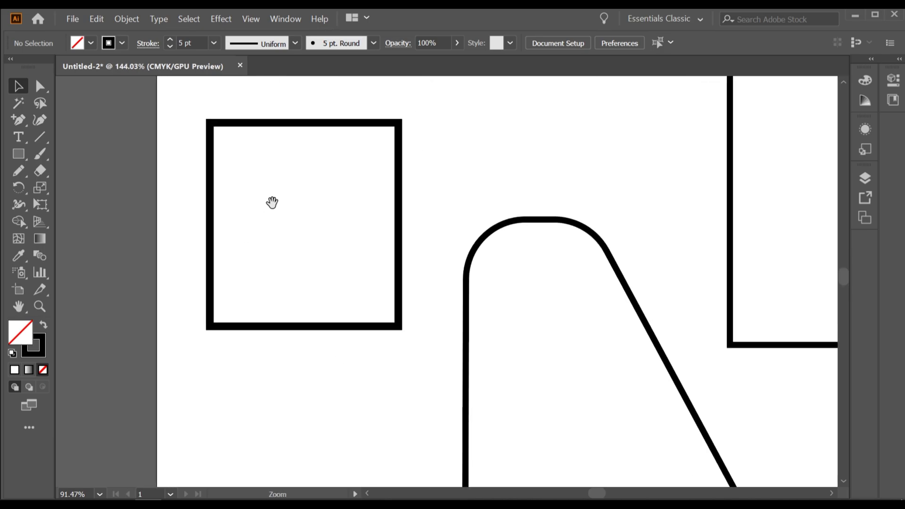
{"action": "scroll", "coordinate": [262, 222], "scroll_direction": "up", "scroll_amount": 1}
Try rounding all corners of the upper-left rectangle twice with the Direct Selection tool, undoing each attempt
{"action": "left_click", "coordinate": [185, 143]}
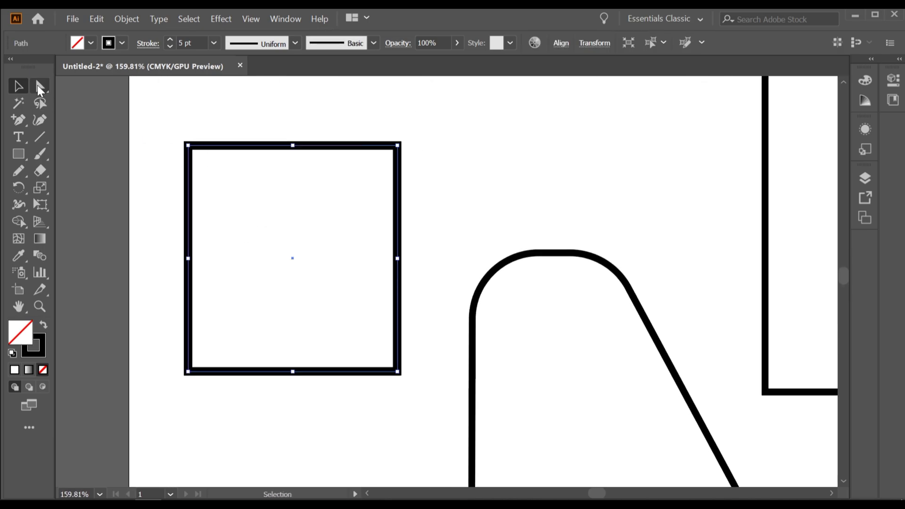
{"action": "left_click", "coordinate": [39, 86]}
{"action": "left_click_drag", "start_coordinate": [195, 153], "coordinate": [291, 234]}
{"action": "key", "text": "ctrl+z"}
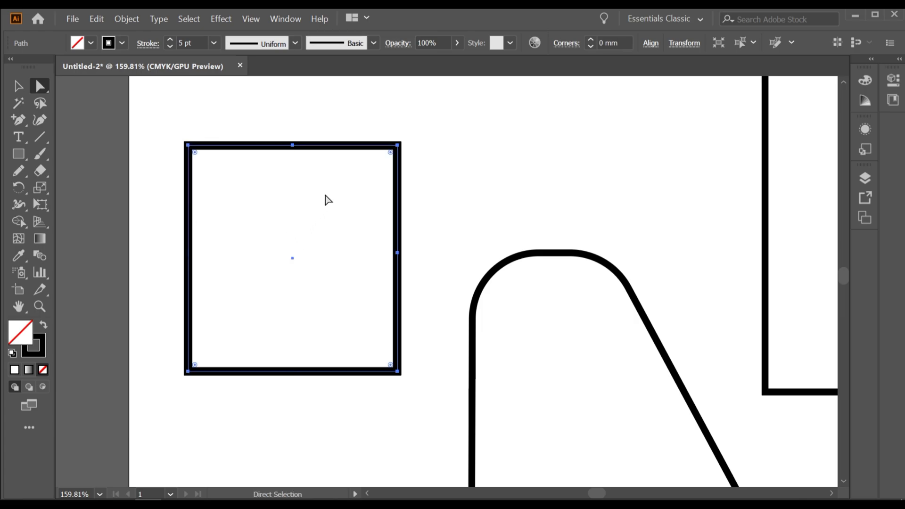
{"action": "left_click_drag", "start_coordinate": [392, 155], "coordinate": [238, 286]}
{"action": "key", "text": "ctrl+z"}
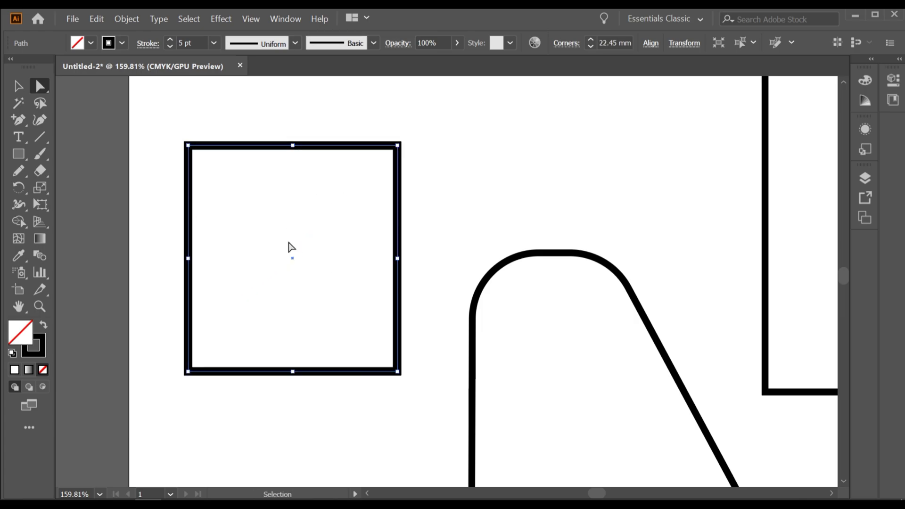
Round all corners of the upper-left rectangle together to a 22.45 mm radius and deselect the shape
{"action": "left_click_drag", "start_coordinate": [392, 151], "coordinate": [257, 319]}
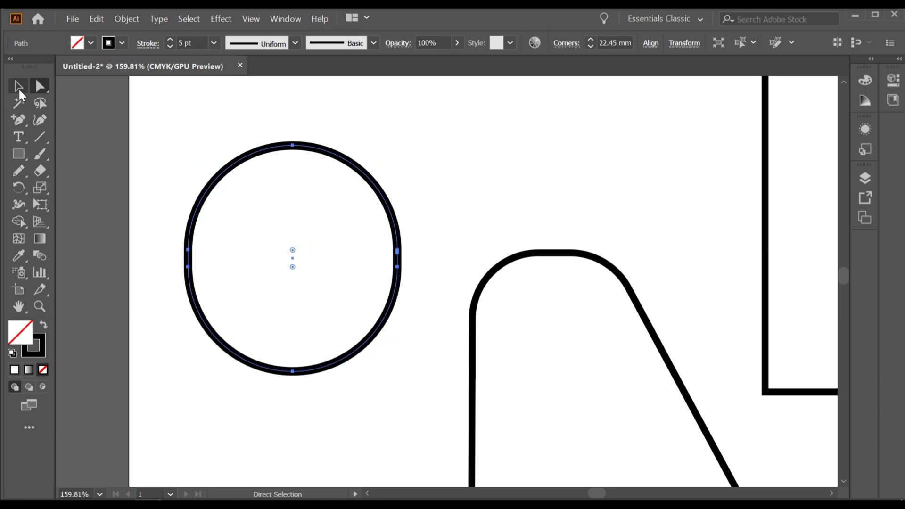
{"action": "left_click", "coordinate": [19, 90]}
{"action": "left_click", "coordinate": [172, 128]}
{"action": "left_click_drag", "start_coordinate": [417, 266], "coordinate": [212, 254]}
{"action": "left_click_drag", "start_coordinate": [419, 277], "coordinate": [224, 175]}
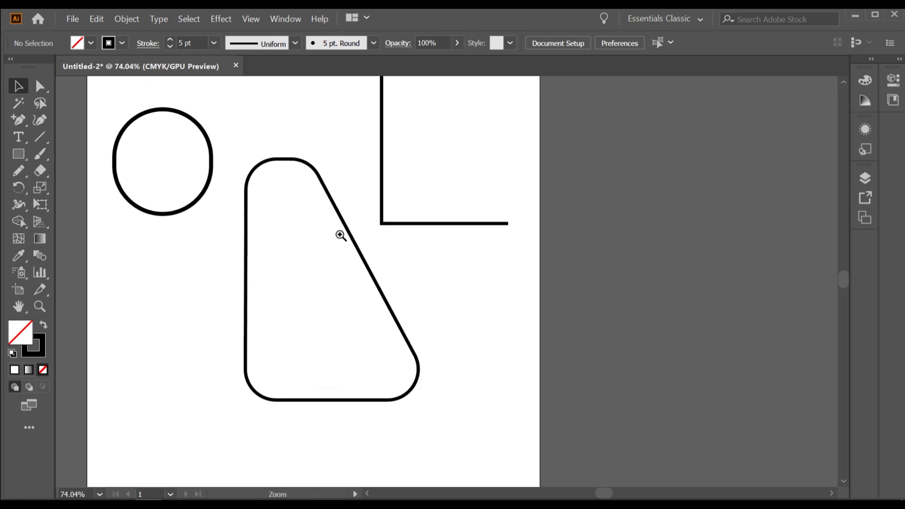
{"action": "scroll", "coordinate": [341, 235], "scroll_direction": "down", "scroll_amount": 1}
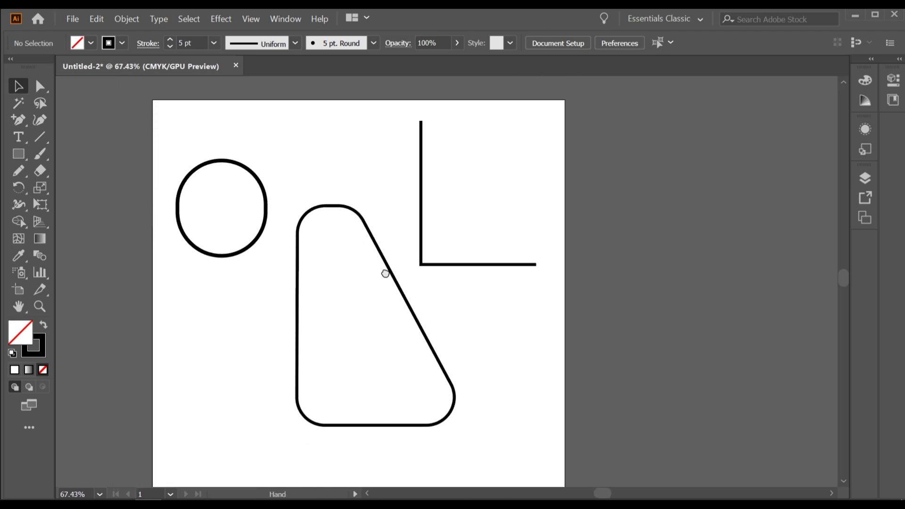